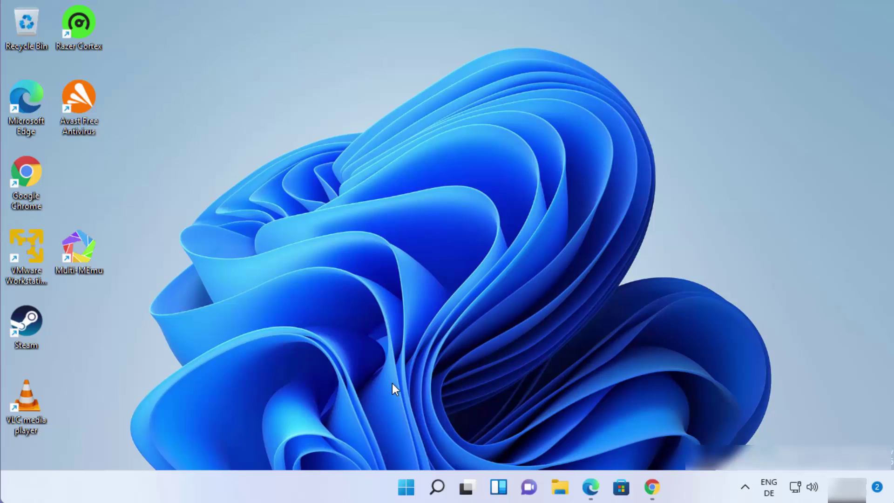
Search Windows for 'avast', then search again for 'con' to surface Control Panel.
{"action": "left_click", "coordinate": [437, 493]}
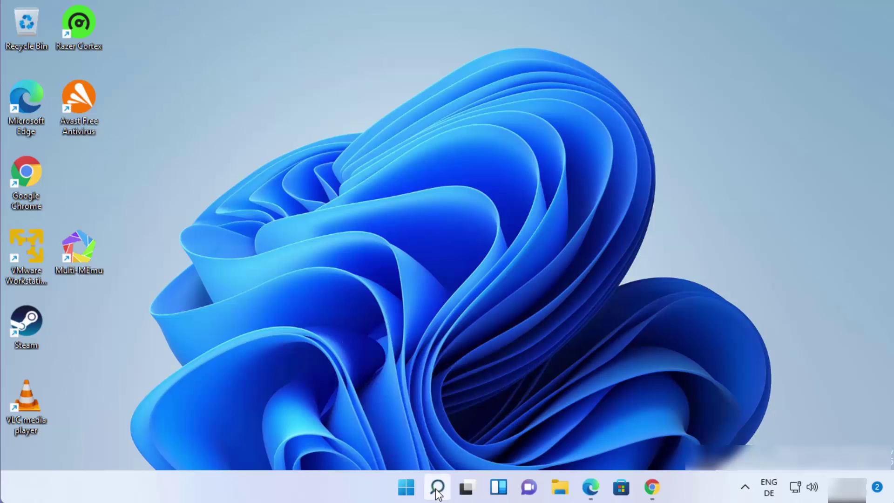
{"action": "type", "text": "a"}
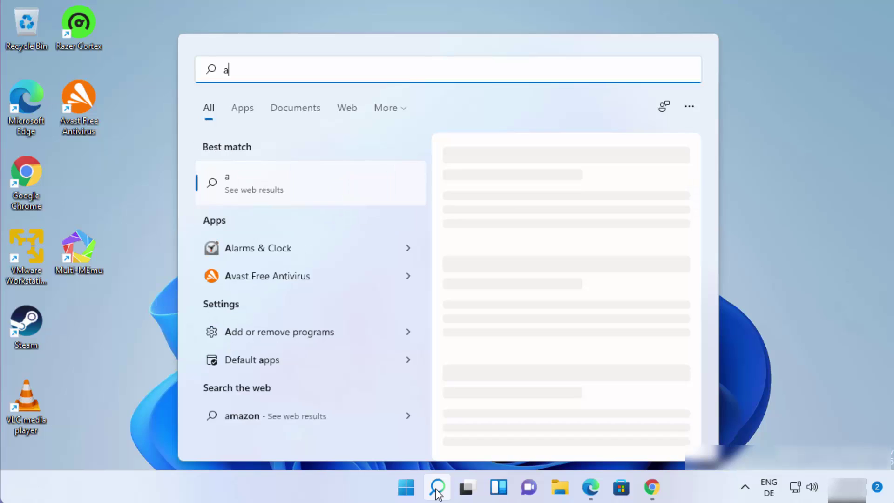
{"action": "type", "text": "vas"}
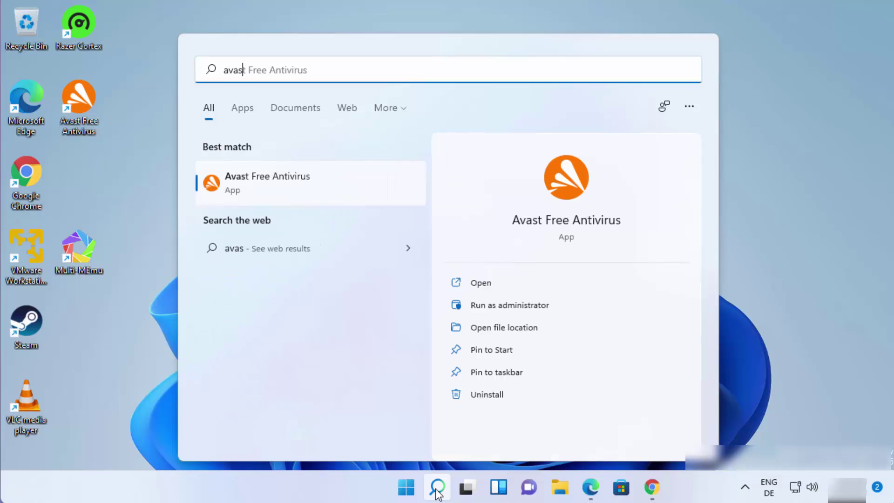
{"action": "type", "text": "t"}
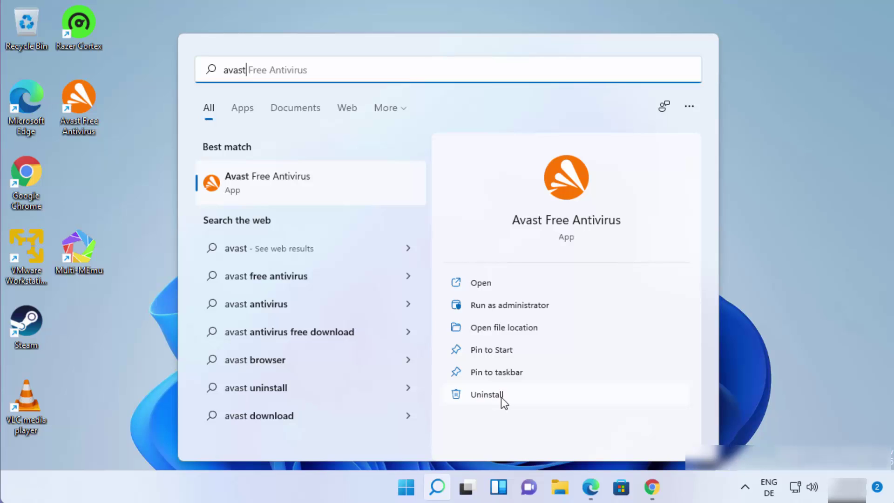
{"action": "left_click", "coordinate": [439, 480]}
{"action": "left_click", "coordinate": [440, 477]}
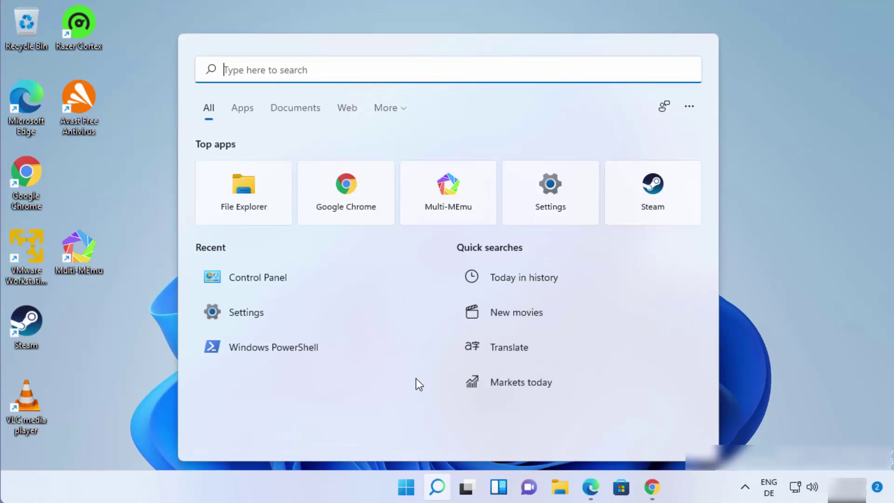
{"action": "type", "text": "con"}
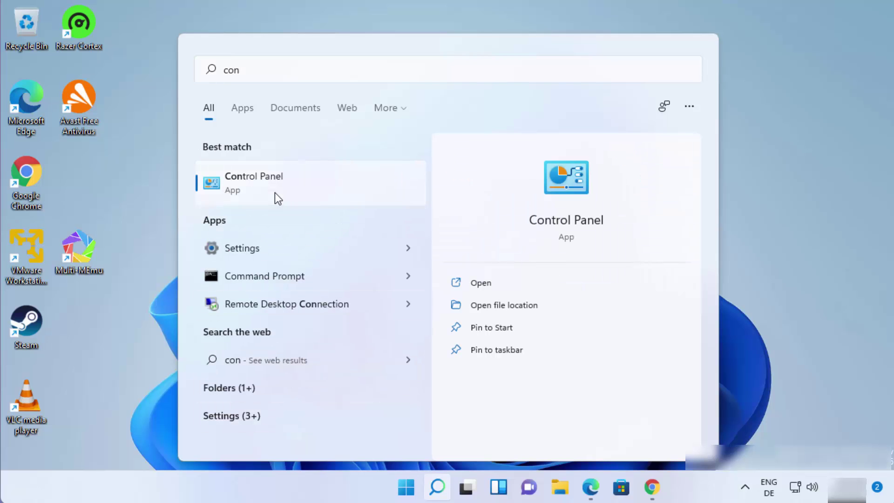
Open Control Panel's installed programs list and select Avast Free Antivirus.
{"action": "left_click", "coordinate": [274, 192]}
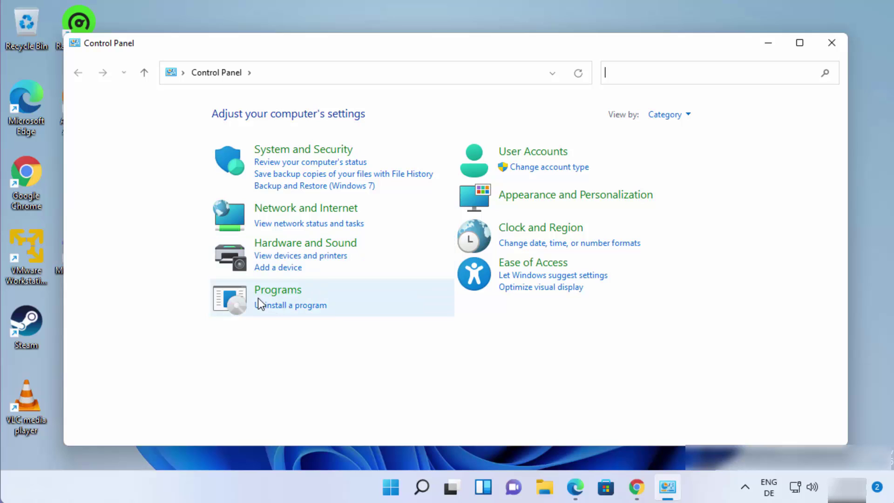
{"action": "left_click", "coordinate": [277, 307]}
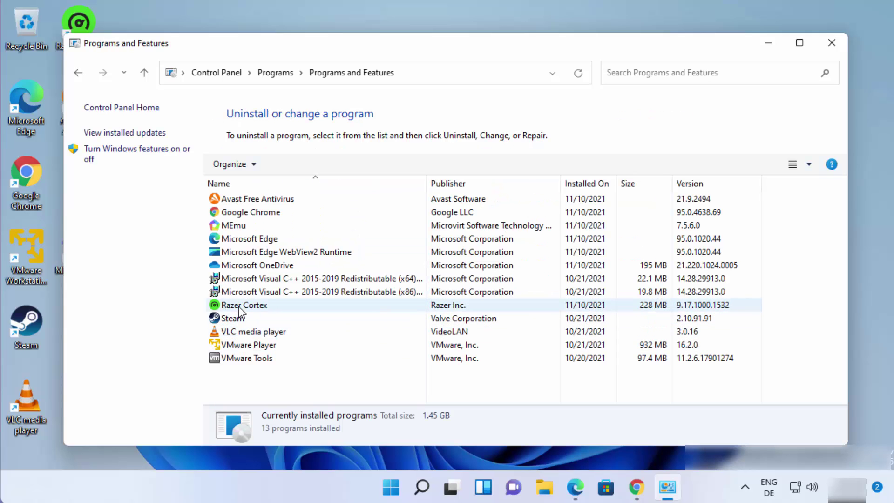
{"action": "left_click", "coordinate": [250, 200]}
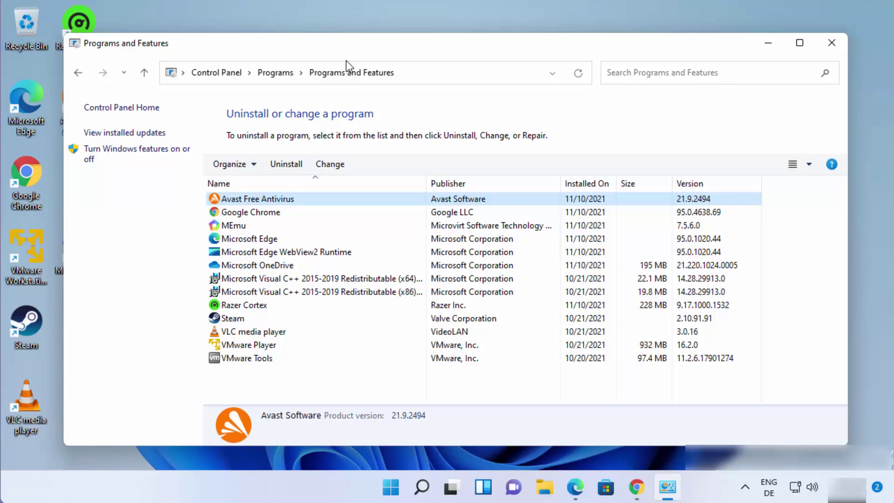
Close Programs and Features and return to Chrome's 'avast removal tool' search results.
{"action": "left_click_drag", "start_coordinate": [324, 48], "coordinate": [371, 49]}
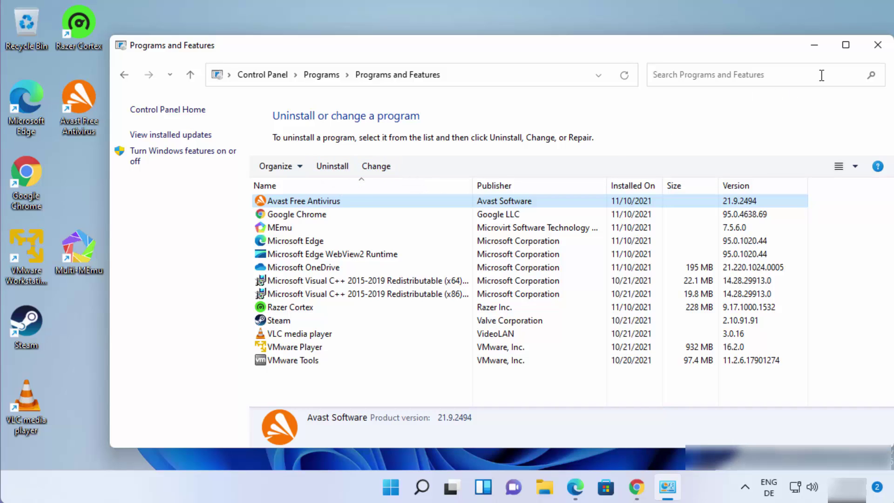
{"action": "left_click", "coordinate": [877, 46]}
{"action": "left_click", "coordinate": [652, 486]}
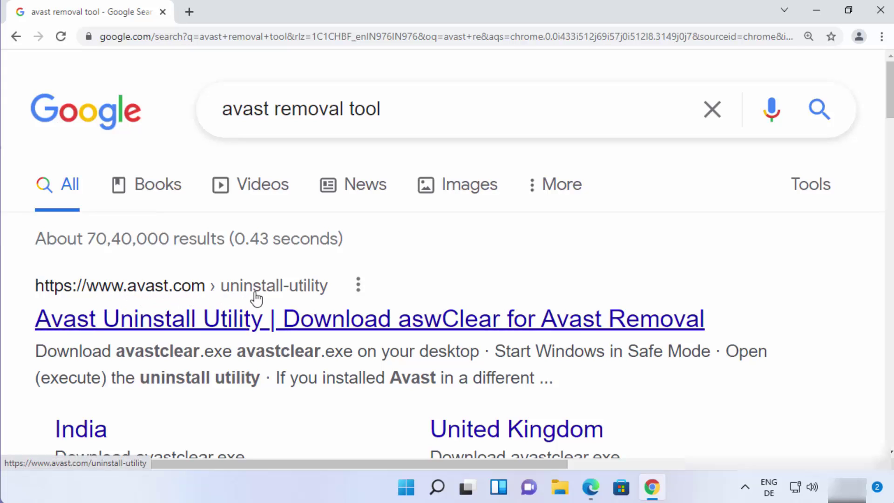
Download avastclear.exe from Avast's Uninstall Utility page and run it.
{"action": "left_click", "coordinate": [289, 319]}
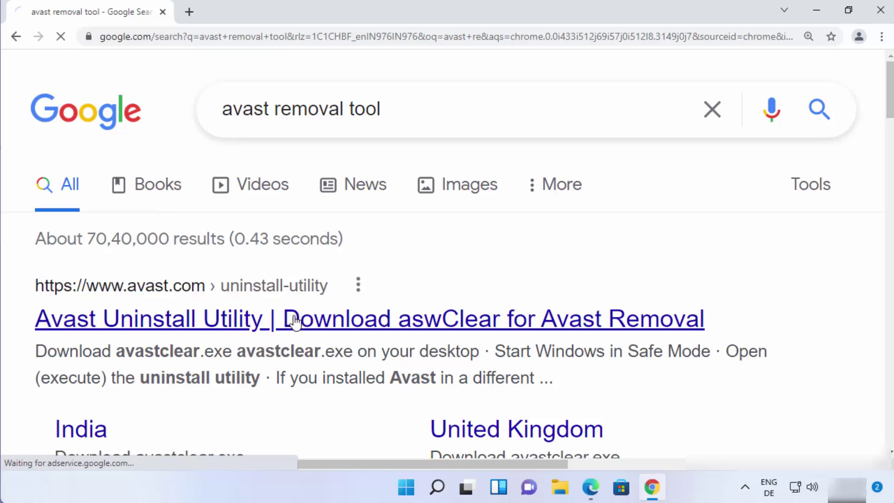
{"action": "scroll", "coordinate": [387, 303], "scroll_direction": "down", "scroll_amount": 1}
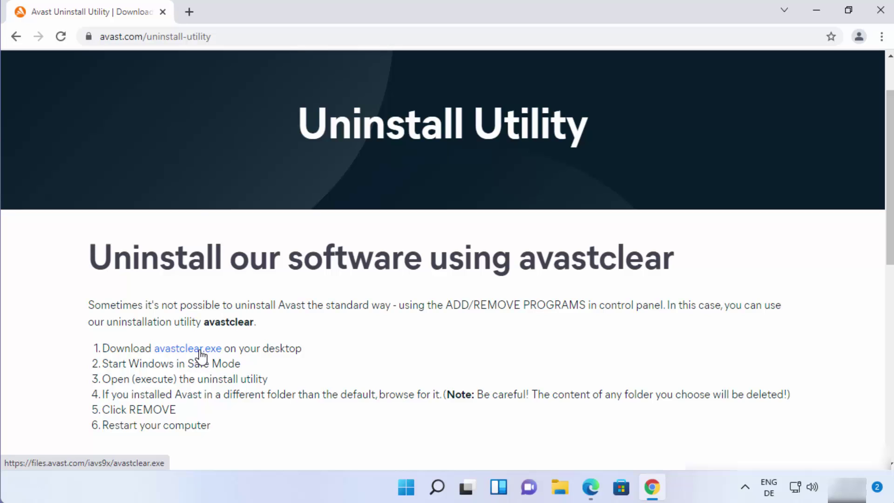
{"action": "left_click", "coordinate": [201, 353]}
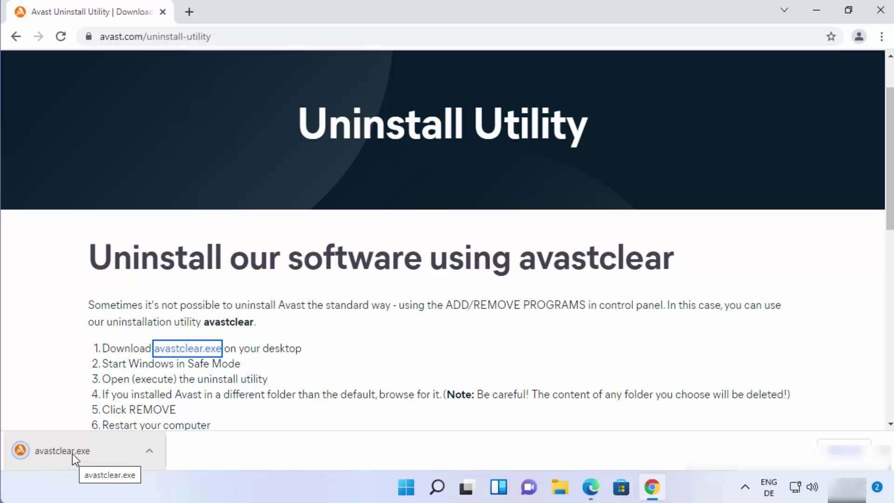
{"action": "left_click", "coordinate": [72, 454]}
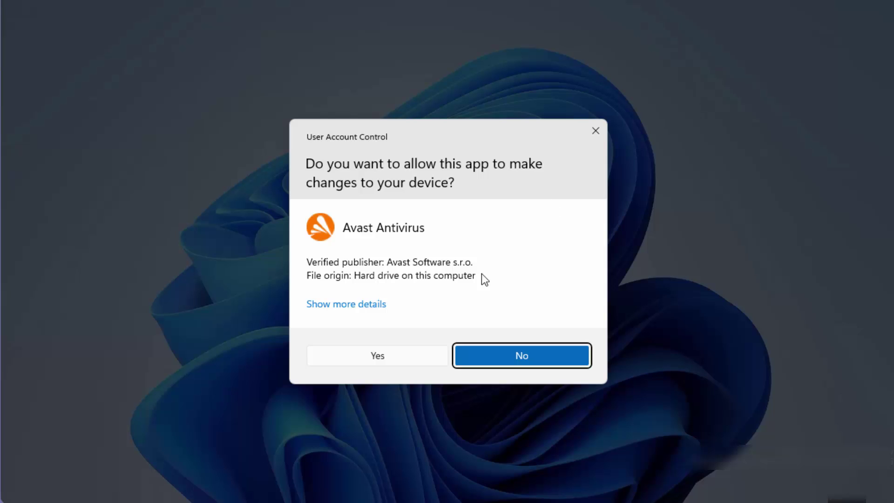
Allow avastclear to make changes, accept the Safe Mode reboot, and restart now.
{"action": "left_click", "coordinate": [403, 359]}
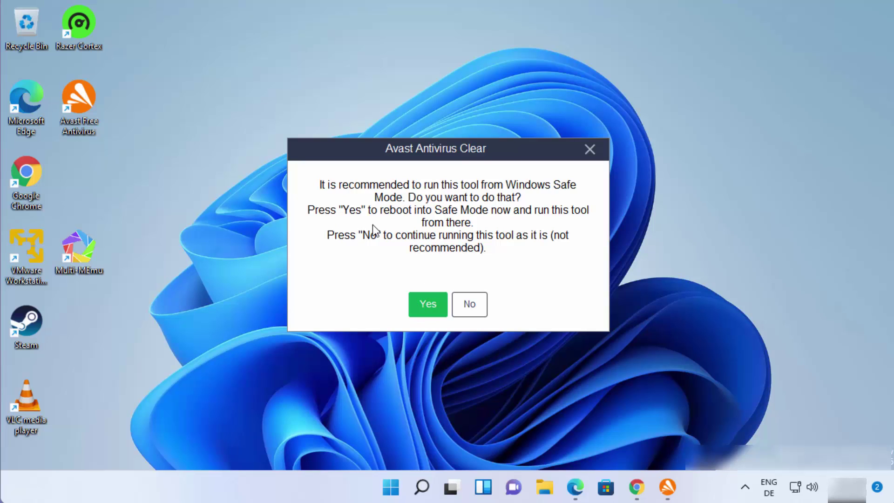
{"action": "left_click", "coordinate": [427, 308]}
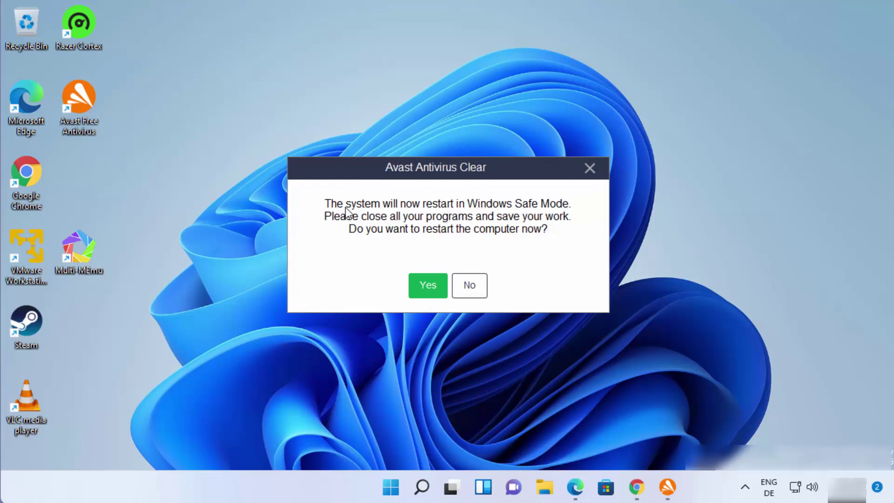
{"action": "left_click", "coordinate": [427, 284]}
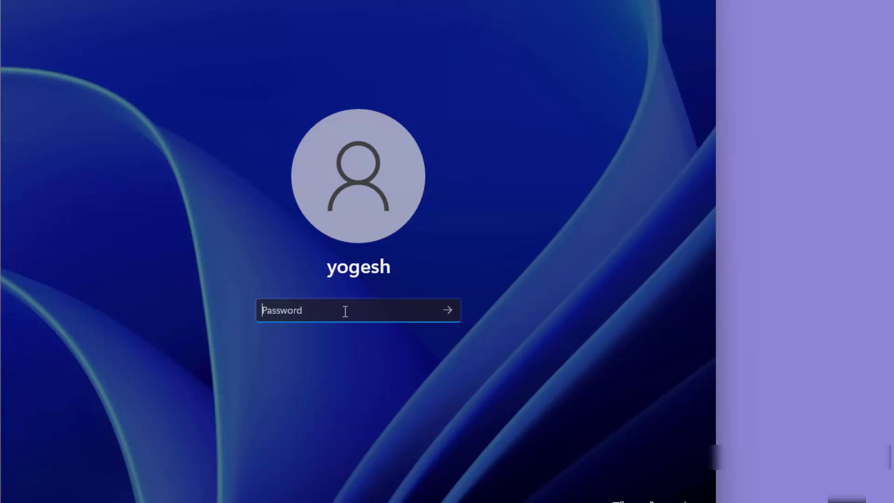
Sign in with the account password after the restart.
{"action": "type", "text": "********"}
{"action": "key", "text": "Return"}
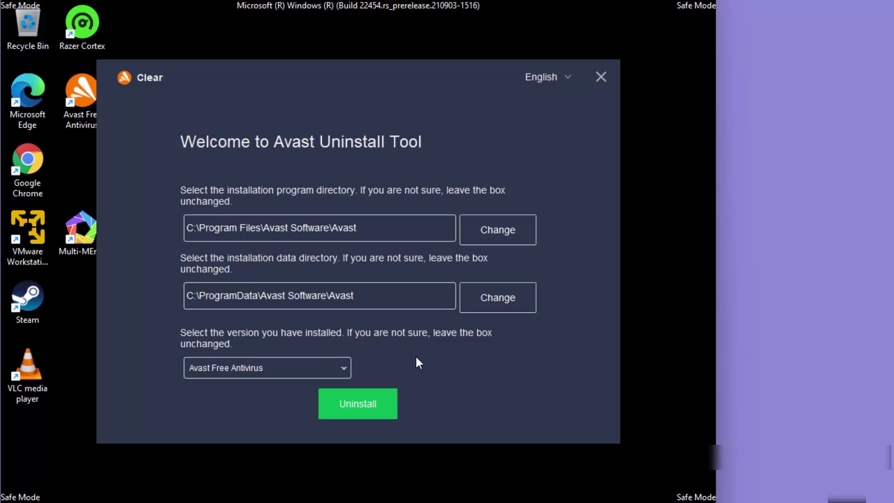
Choose Avast Free Antivirus as the version, keep default folders, and uninstall it.
{"action": "left_click", "coordinate": [326, 367]}
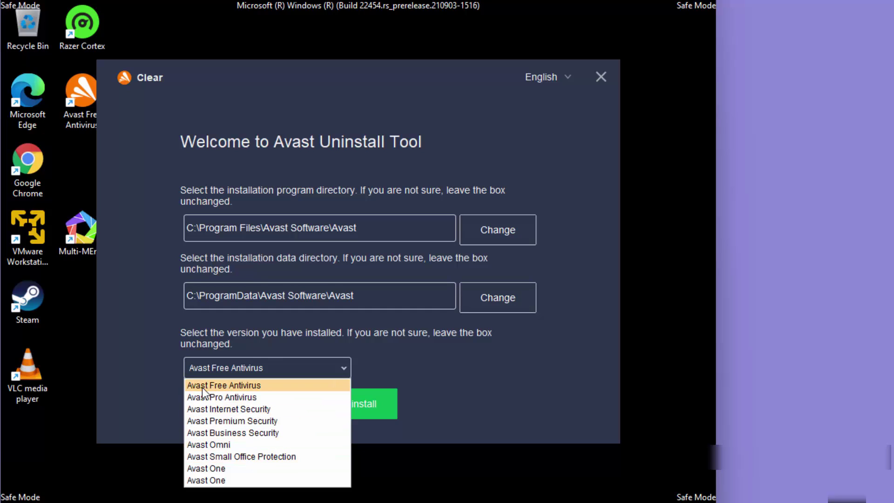
{"action": "left_click", "coordinate": [227, 389]}
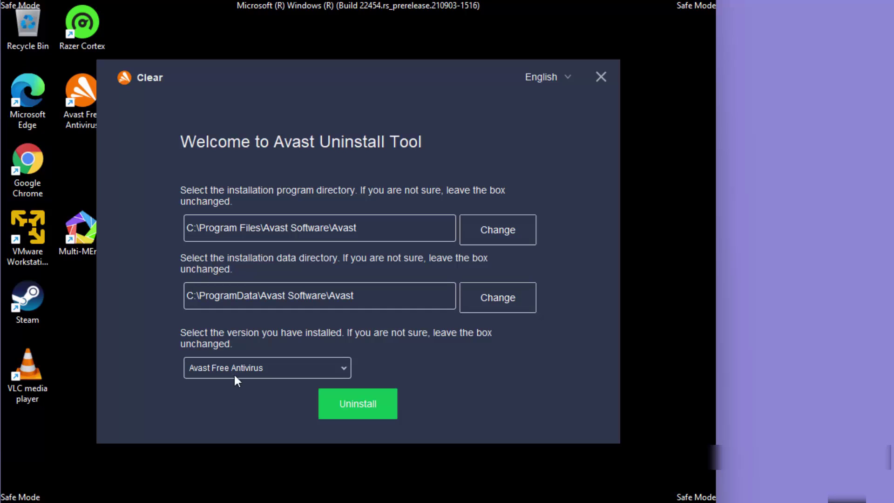
{"action": "left_click", "coordinate": [242, 371]}
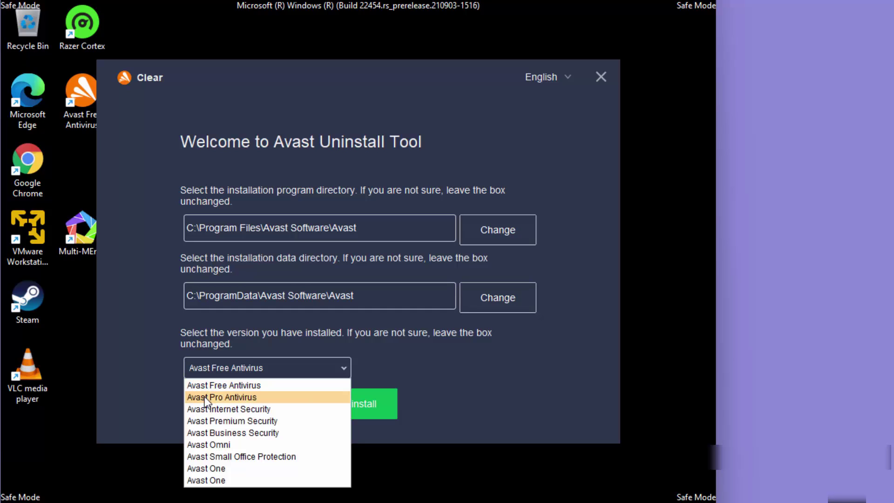
{"action": "left_click", "coordinate": [237, 384]}
{"action": "left_click", "coordinate": [343, 402]}
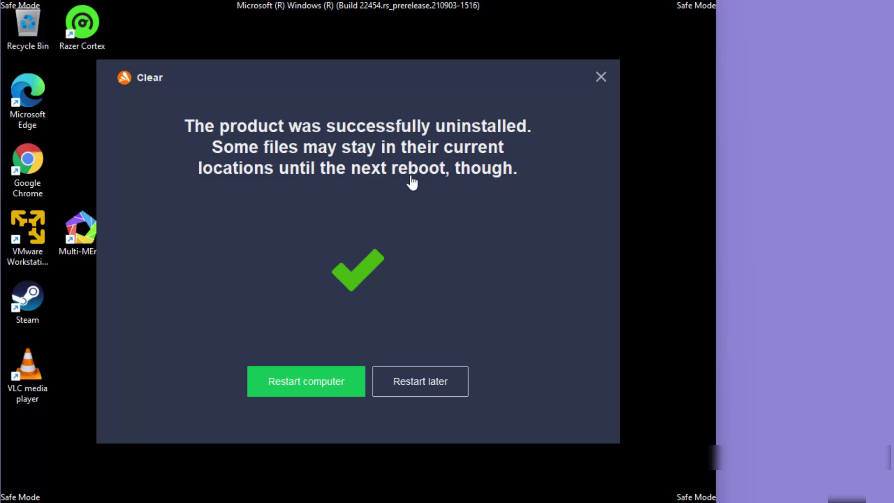
Restart from the uninstall tool and sign back in with the account password.
{"action": "left_click", "coordinate": [284, 383]}
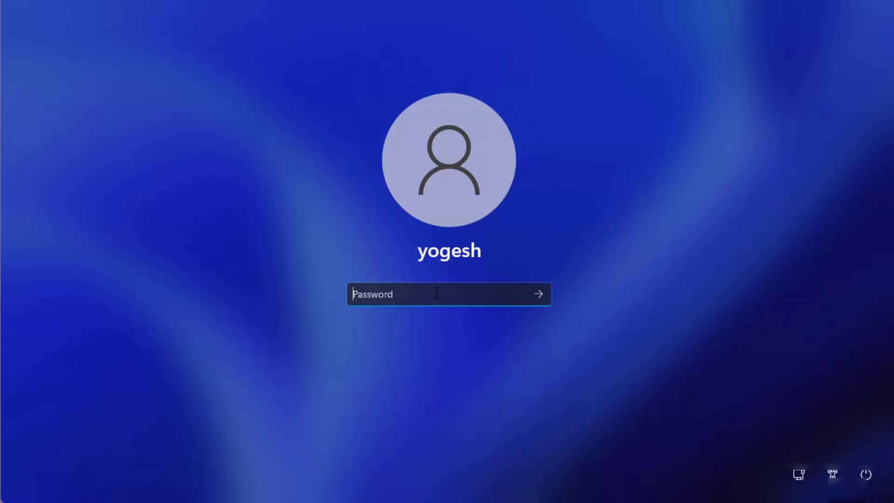
{"action": "type", "text": "********"}
{"action": "key", "text": "Return"}
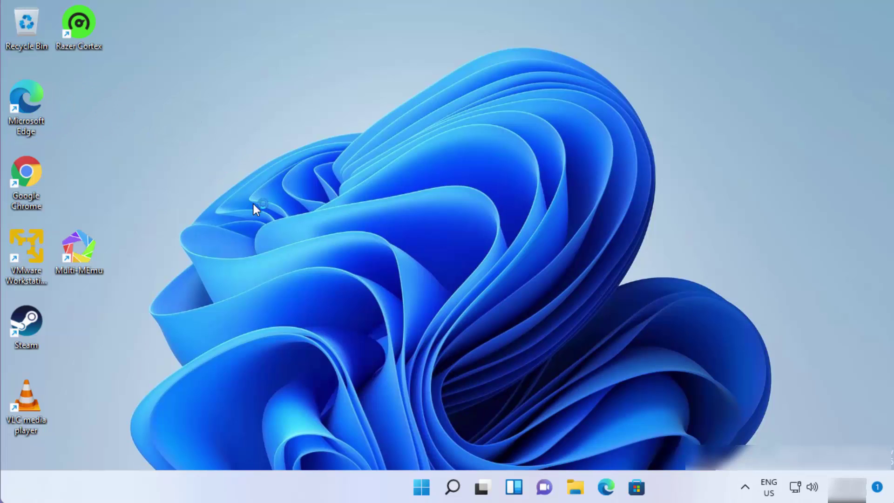
Search Windows for 'avas' and try opening the Avast Free Antivirus result.
{"action": "left_click", "coordinate": [455, 487]}
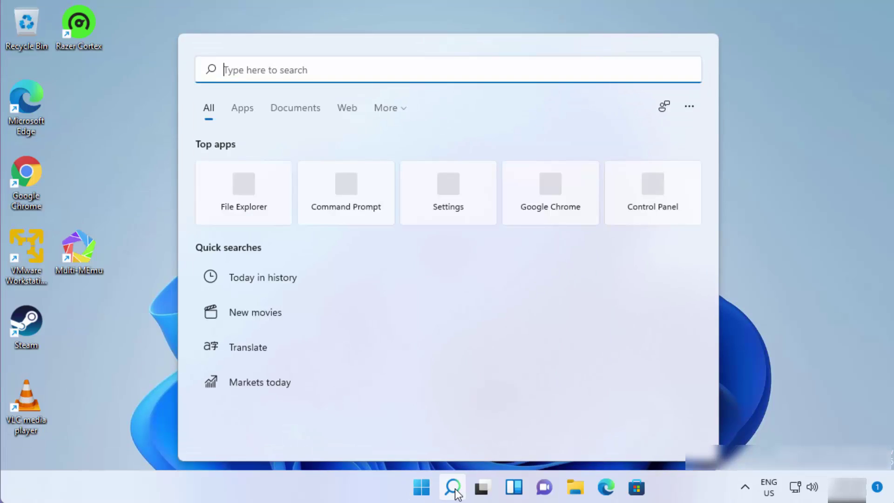
{"action": "type", "text": "avas"}
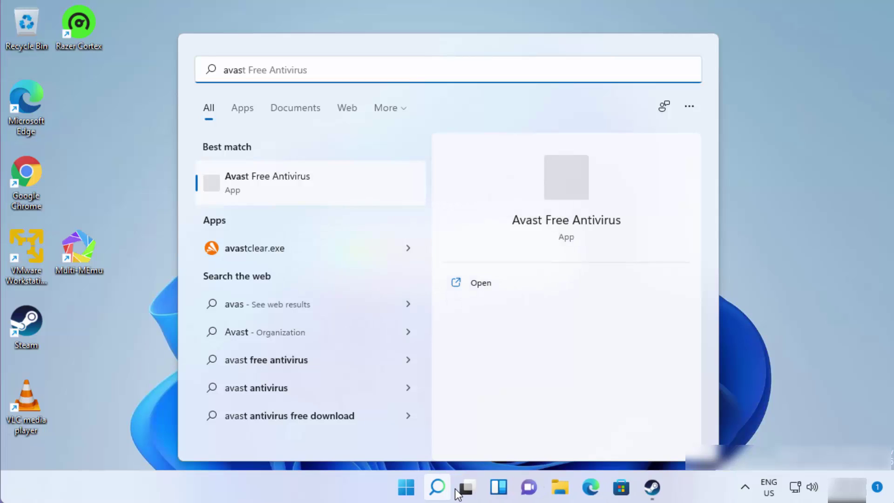
{"action": "left_click", "coordinate": [285, 191]}
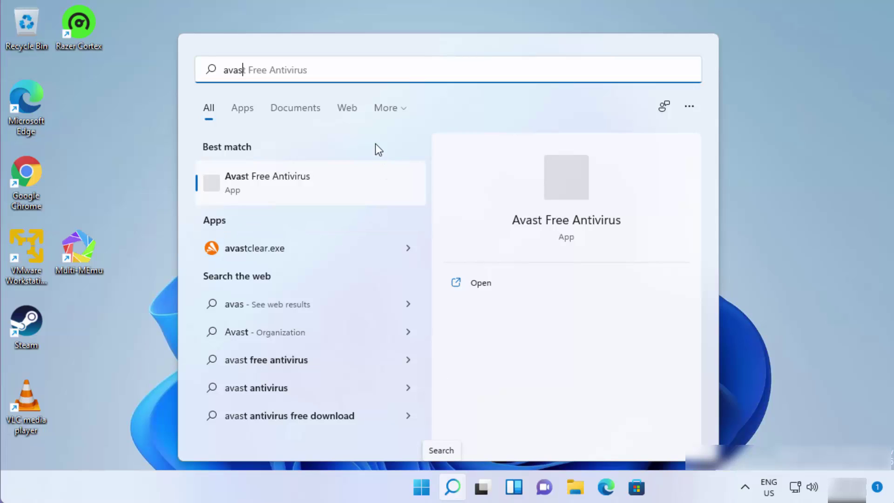
{"action": "key", "text": "ctrl+a"}
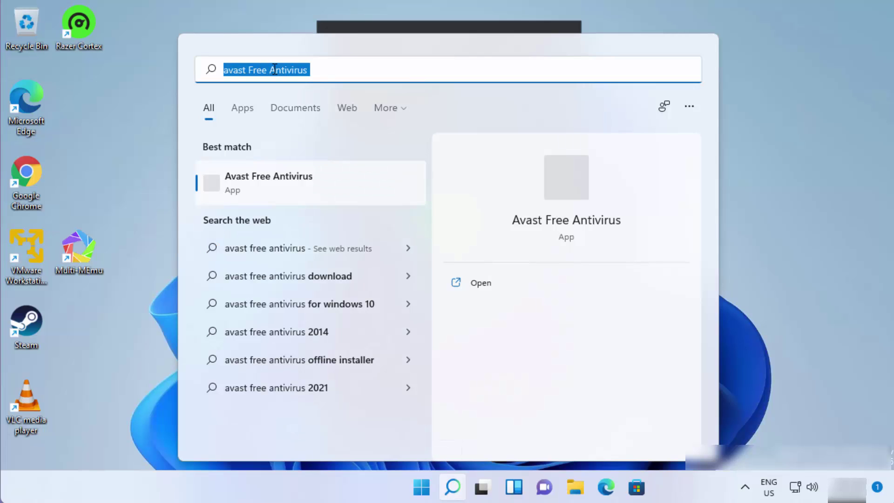
Open Control Panel via 'cont', check the programs list shows no Avast, and close it.
{"action": "type", "text": "cont"}
{"action": "key", "text": "Return"}
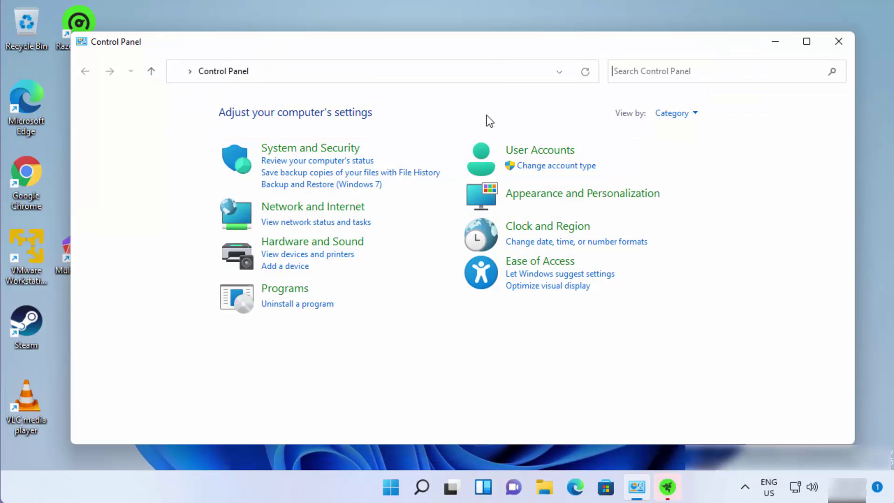
{"action": "left_click", "coordinate": [293, 305]}
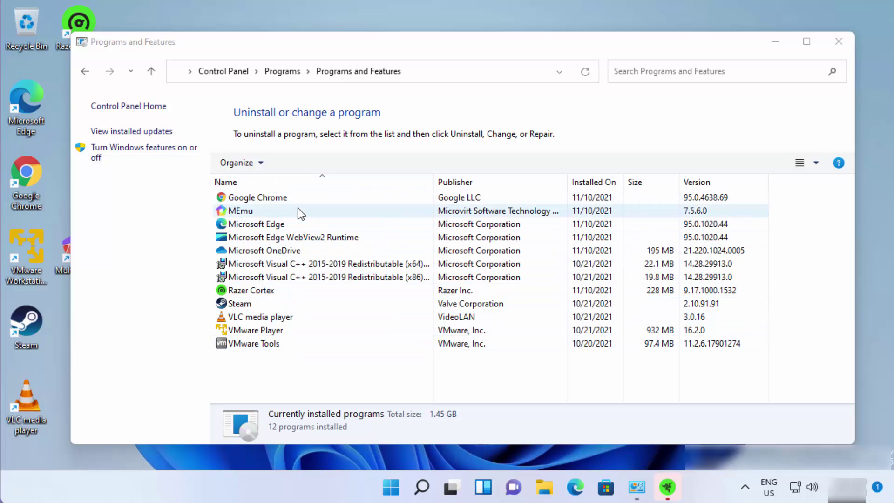
{"action": "left_click", "coordinate": [839, 42]}
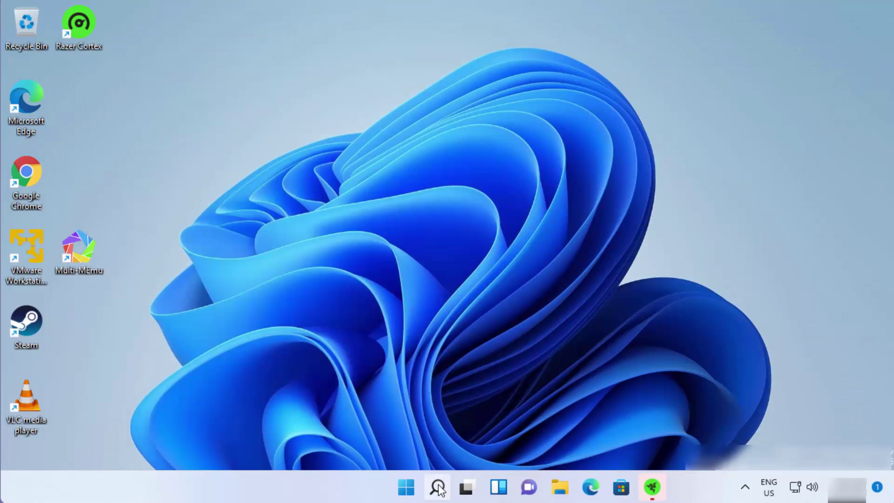
Open Settings from search and go to Apps > Apps & features.
{"action": "left_click", "coordinate": [438, 487]}
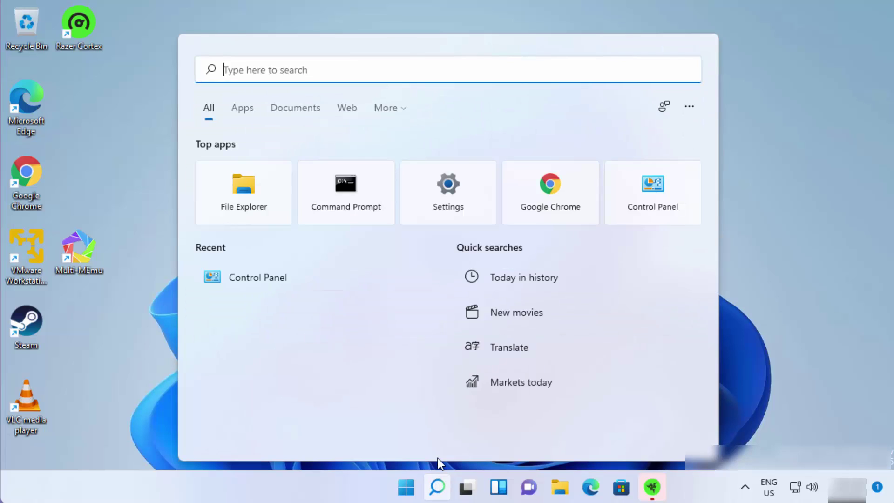
{"action": "type", "text": "sett"}
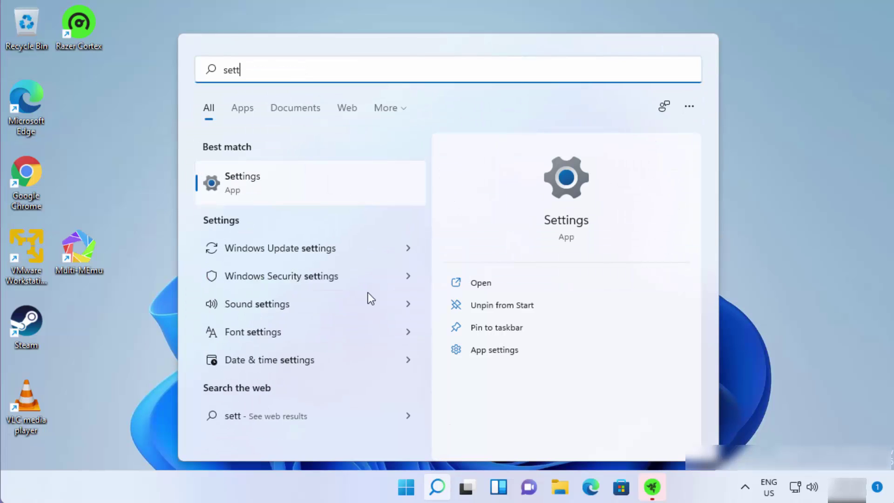
{"action": "left_click", "coordinate": [278, 182]}
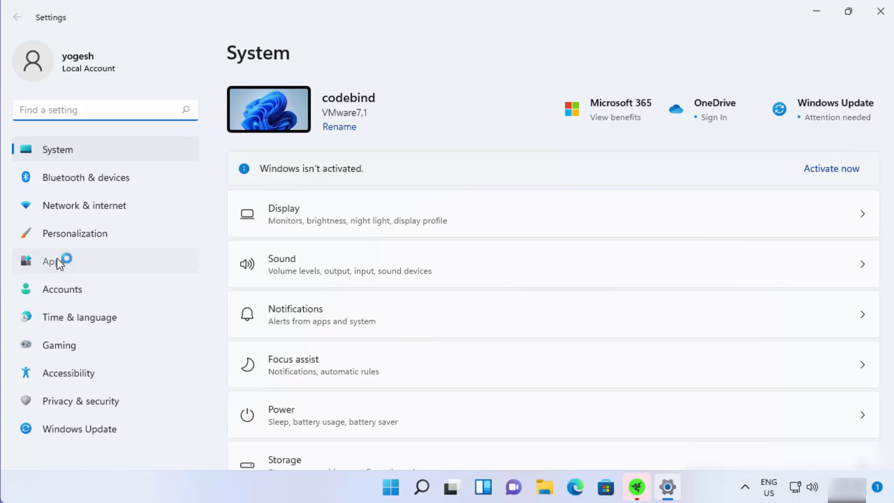
{"action": "left_click", "coordinate": [70, 261]}
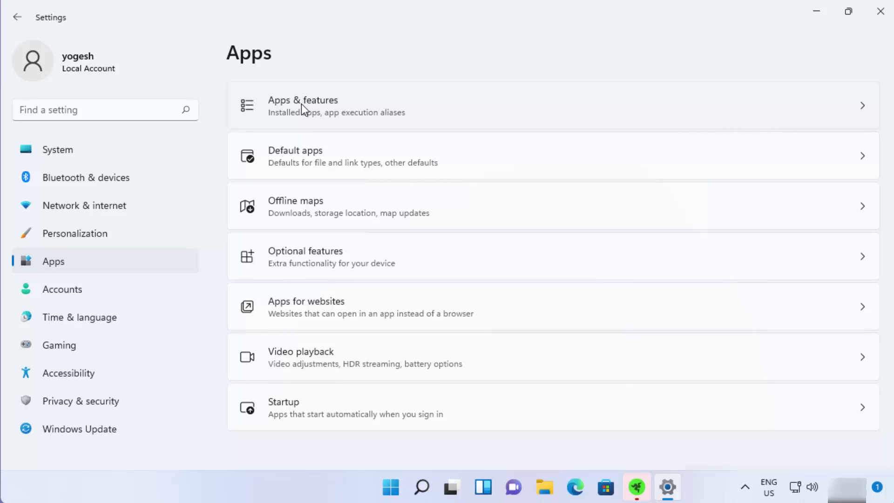
{"action": "left_click", "coordinate": [301, 105]}
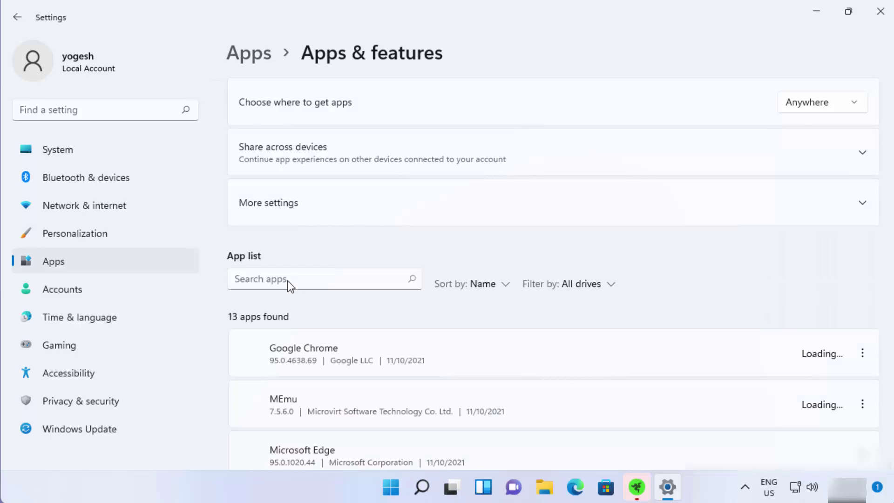
Search the installed apps for 'avast', then 'av', finding no matches.
{"action": "left_click", "coordinate": [289, 279]}
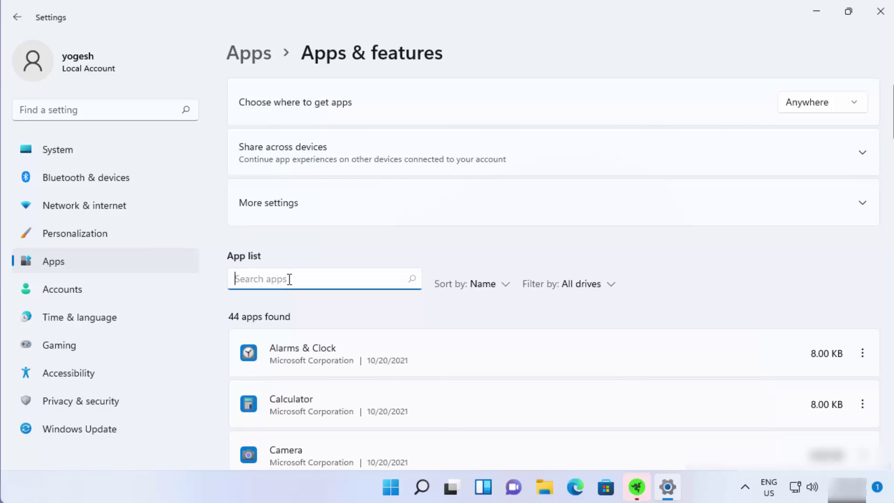
{"action": "type", "text": "avast"}
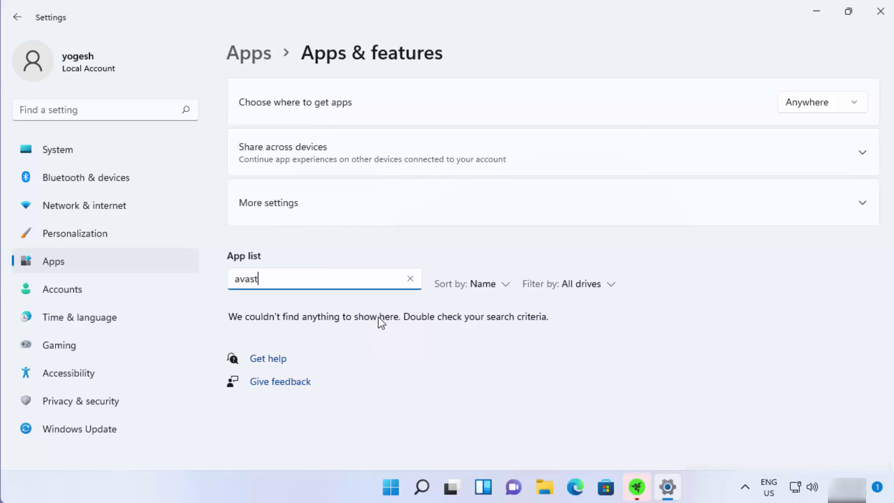
{"action": "key", "text": "BackSpace"}
{"action": "key", "text": "BackSpace"}
{"action": "key", "text": "BackSpace"}
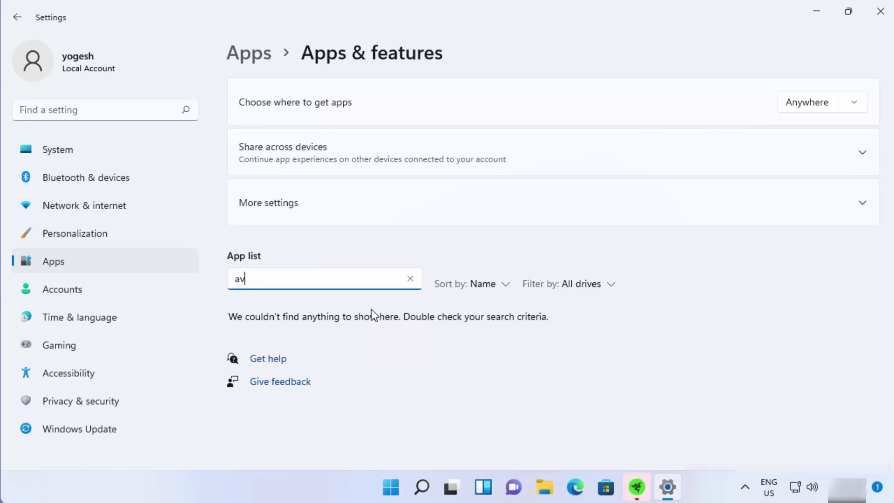